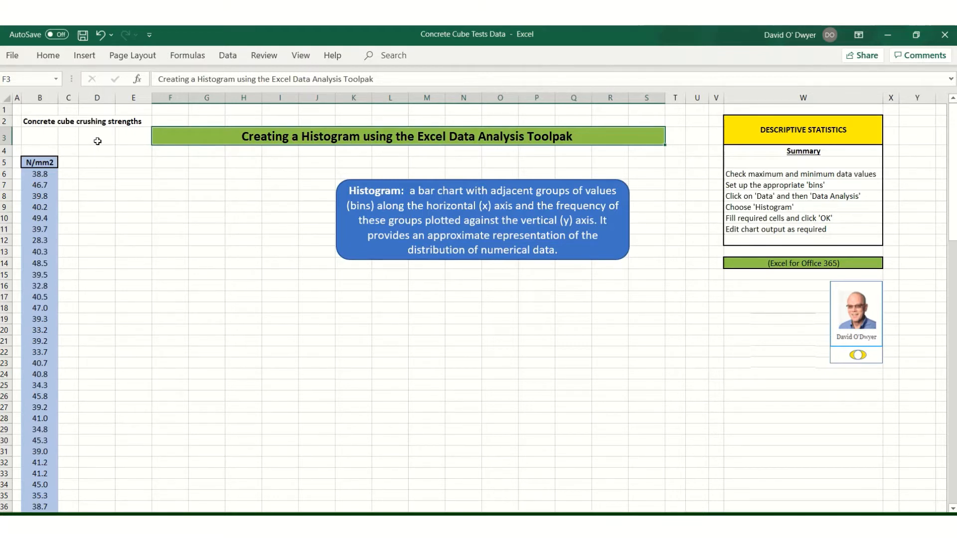
# Label cells D3 and E3 as "min" and "max" above the crushing-strength data
pyautogui.click(101, 142)
pyautogui.write('min')
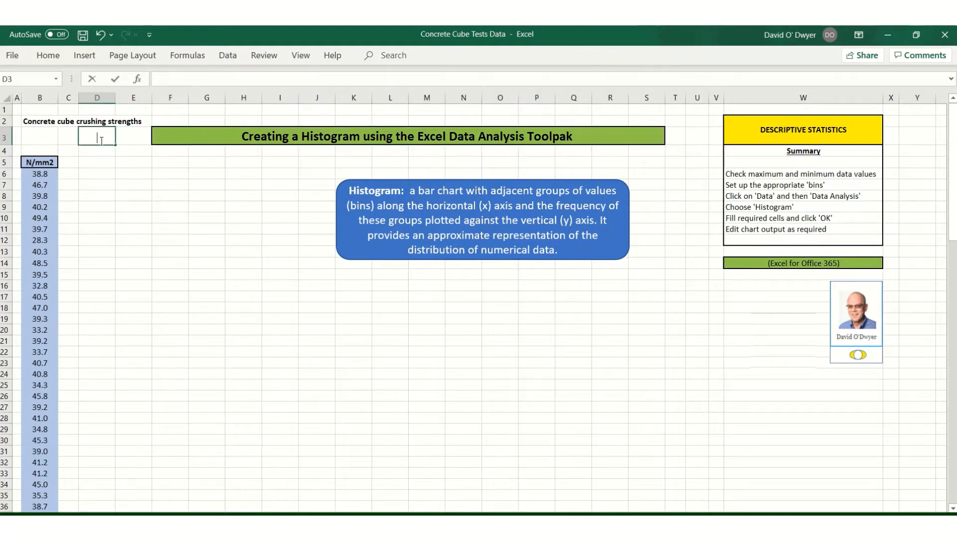
pyautogui.press('Tab')
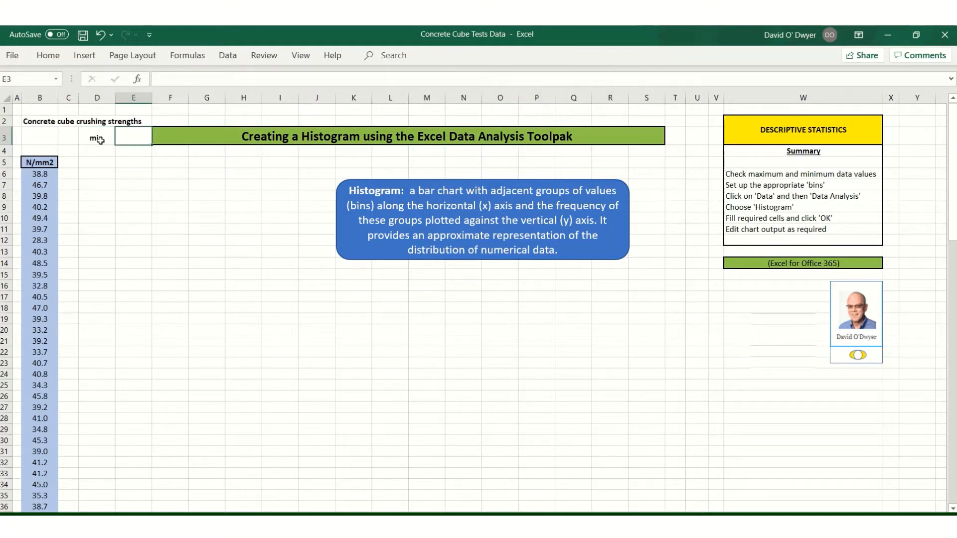
pyautogui.write('max')
# Enter the formula =min(B6:B105) in D4 to find the smallest crushing strength
pyautogui.click(95, 152)
pyautogui.click(163, 79)
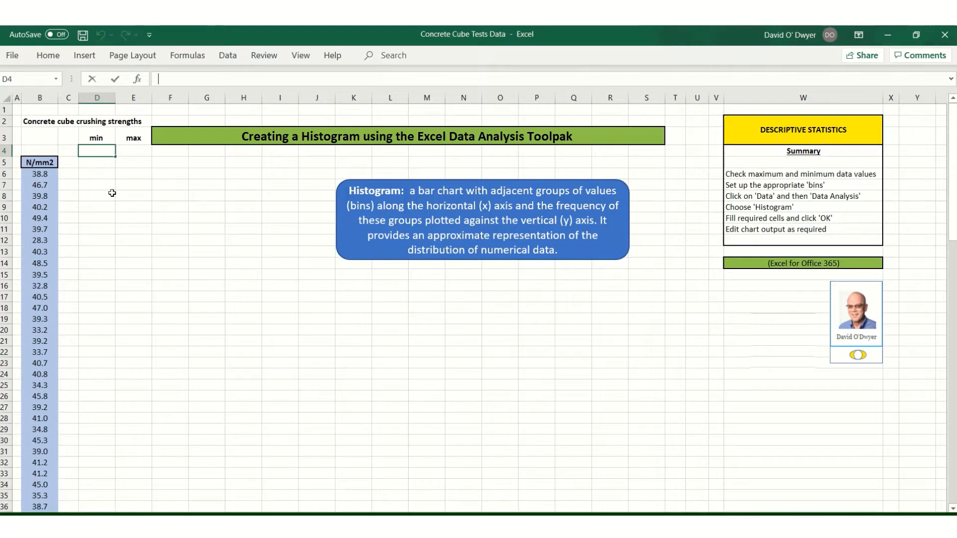
pyautogui.write('=min')
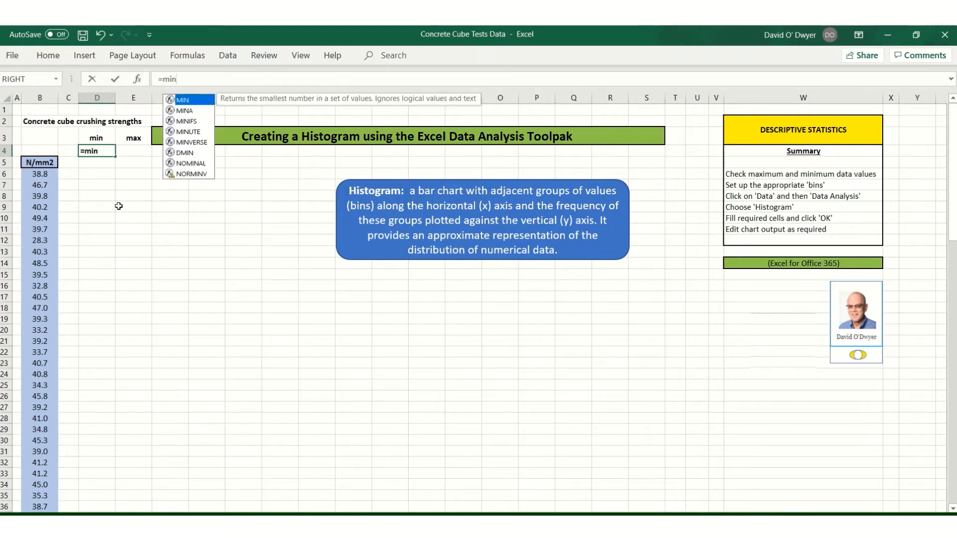
pyautogui.write('(')
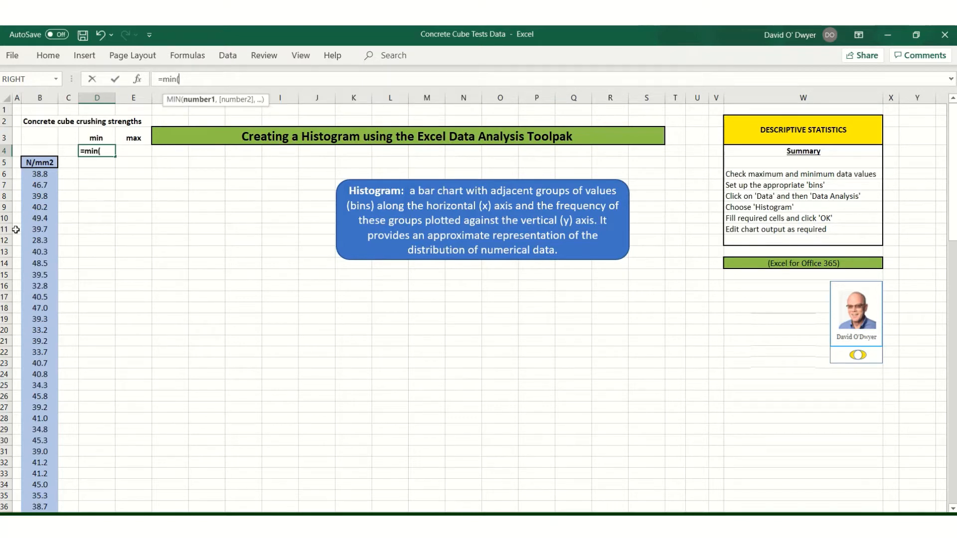
pyautogui.moveTo(43, 173); pyautogui.dragTo(57, 485)
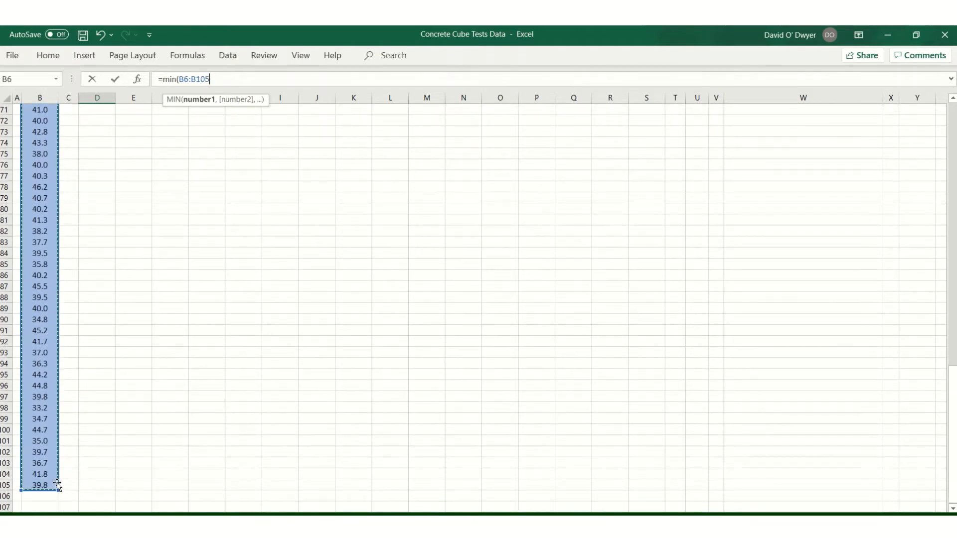
pyautogui.write(')')
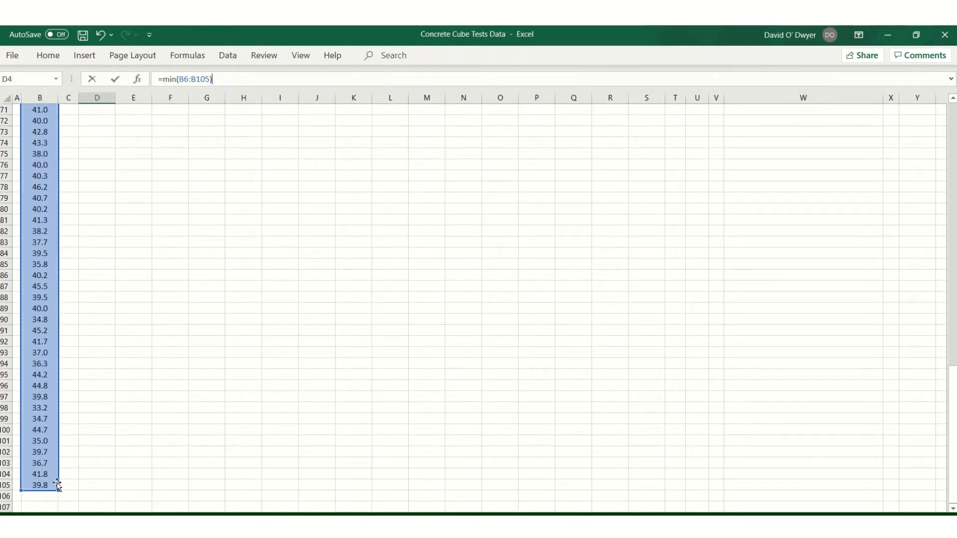
pyautogui.press('Return')
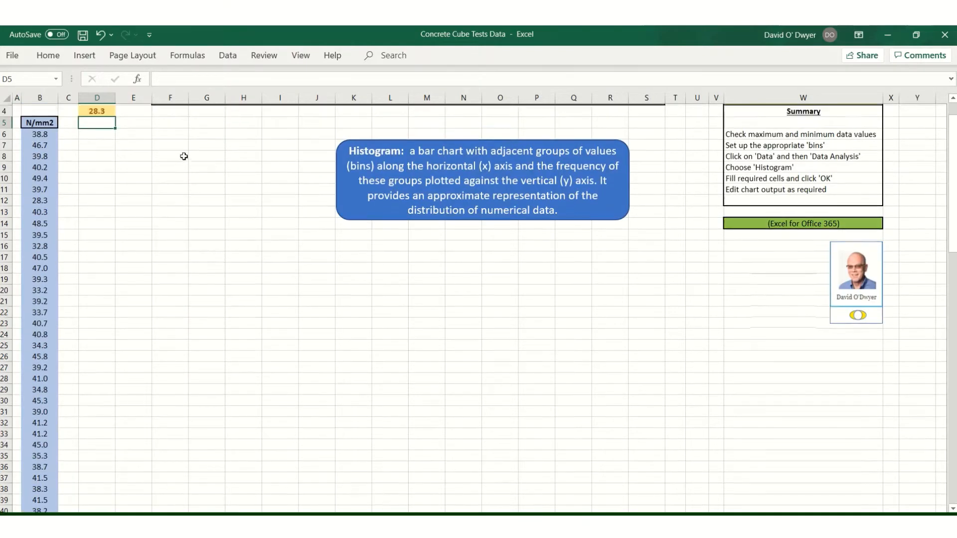
# Enter the formula =max(B6:B105) in E4 to find the largest crushing strength
pyautogui.scroll(1, 184, 156)
pyautogui.click(105, 150)
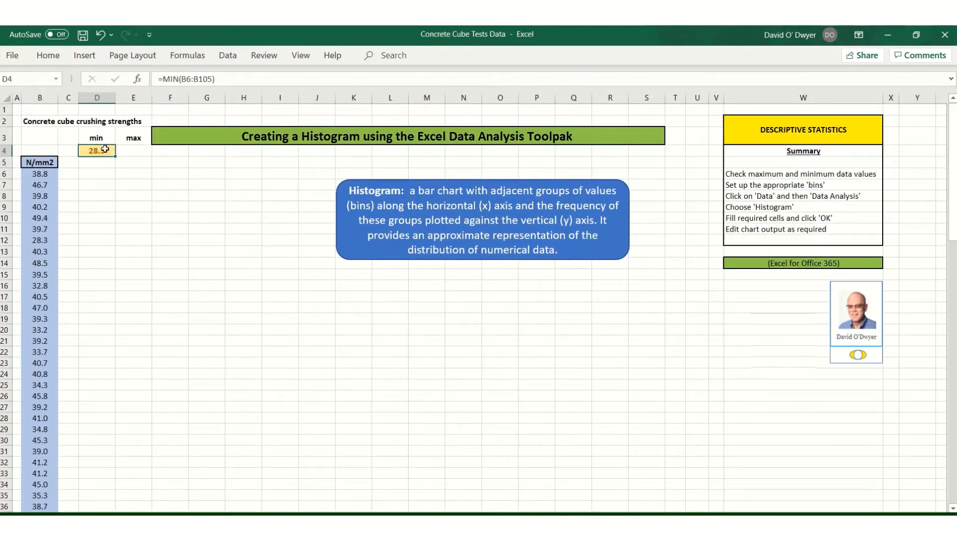
pyautogui.click(137, 152)
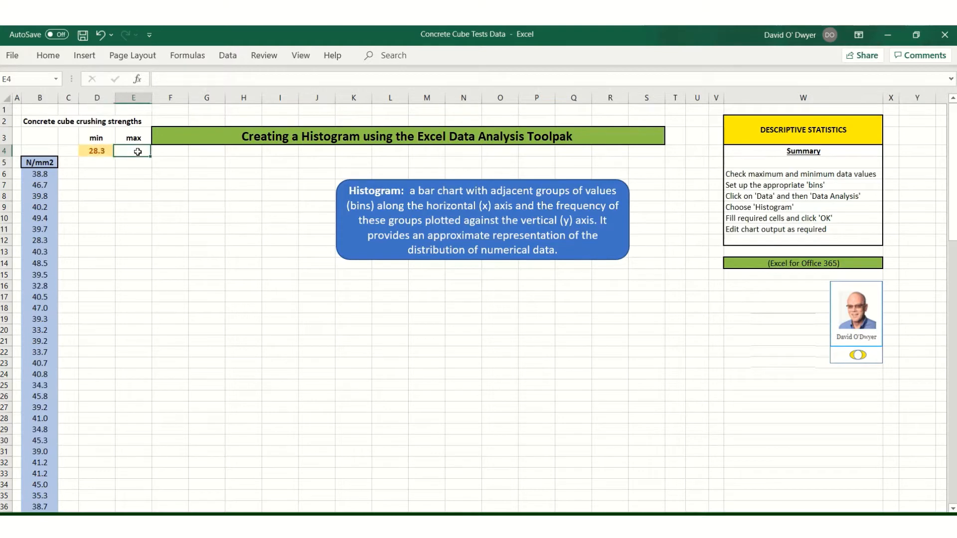
pyautogui.click(169, 79)
pyautogui.write('=max')
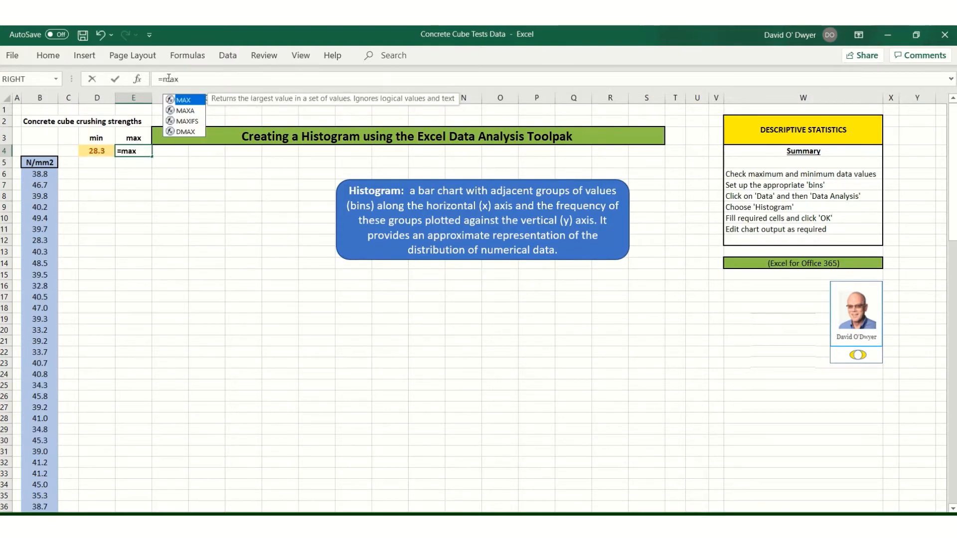
pyautogui.write('(')
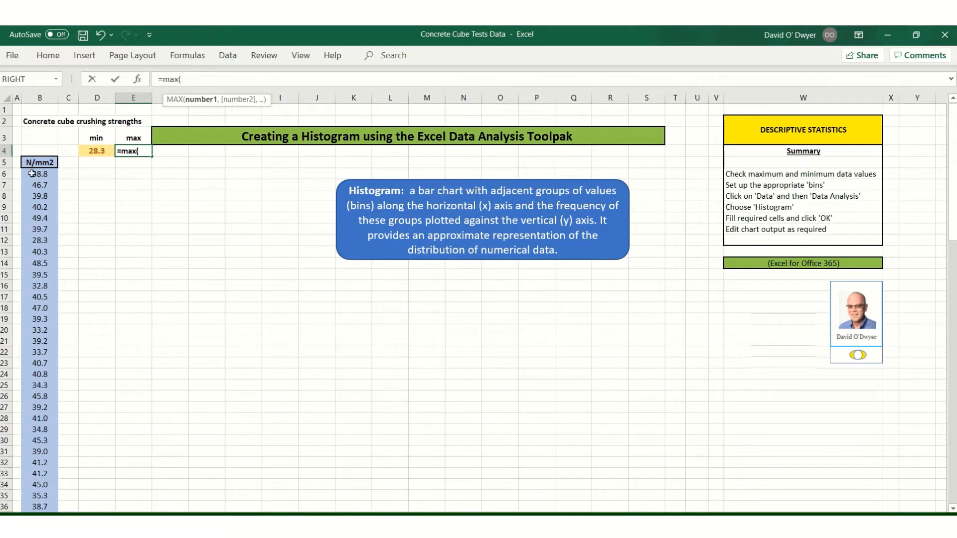
pyautogui.moveTo(36, 173); pyautogui.dragTo(49, 464)
pyautogui.write(')')
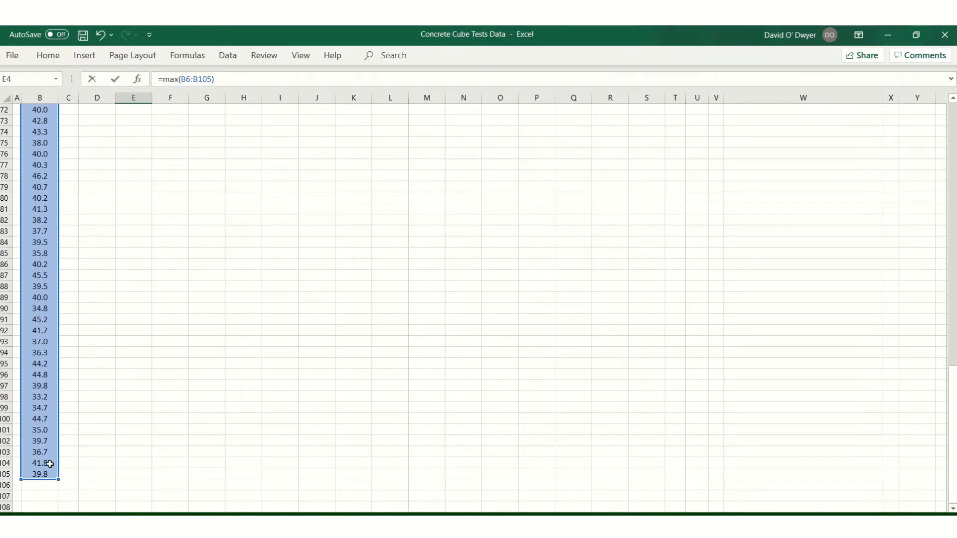
pyautogui.press('Return')
# Enter the heading "Bins" in cell D6
pyautogui.scroll(2, 3, 409)
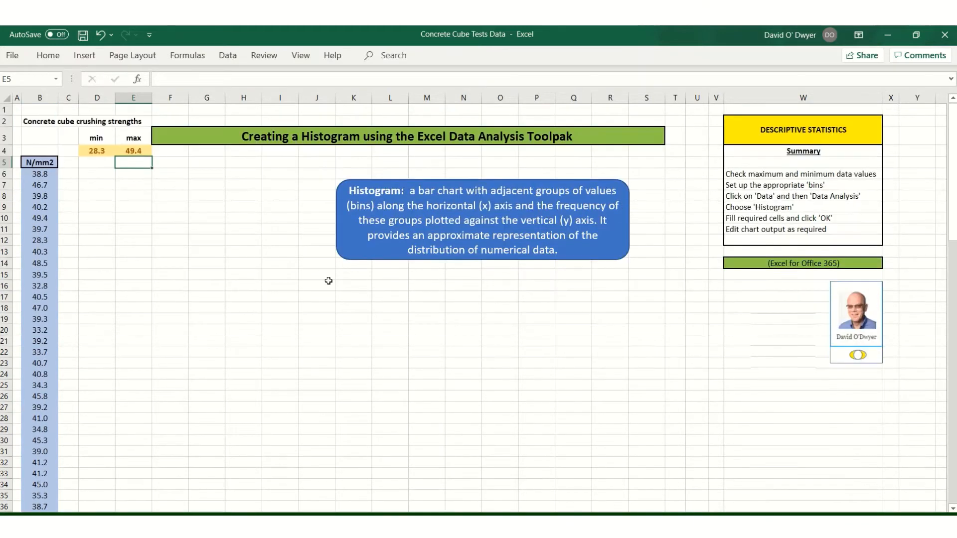
pyautogui.click(96, 176)
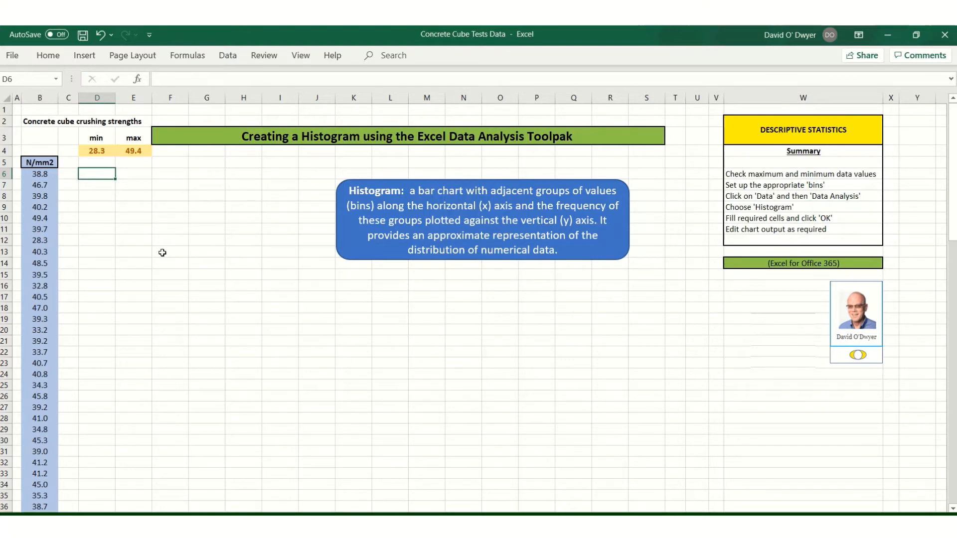
pyautogui.press('F2')
pyautogui.write('Bins')
pyautogui.press('Return')
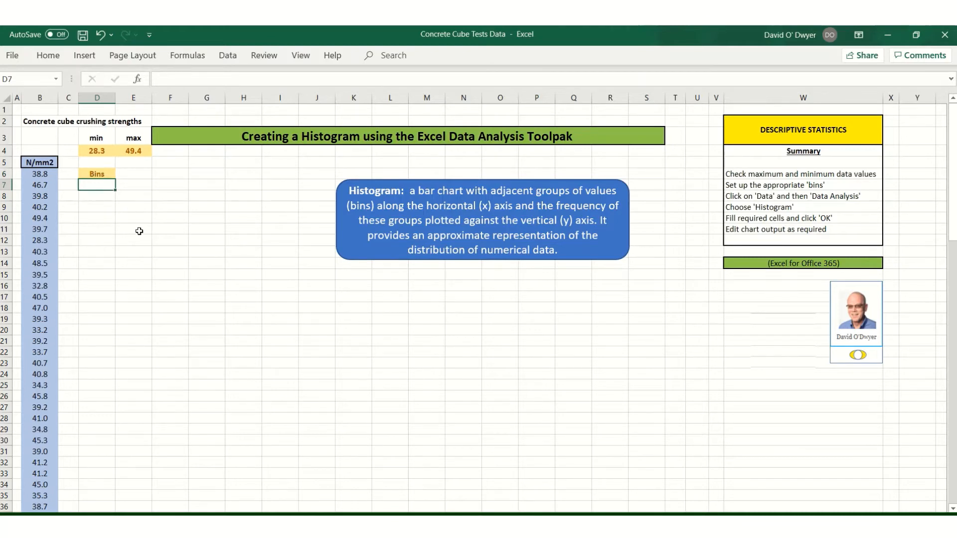
# Enter bin values 28 and 29 below the heading and fill the series down to 50 in D29
pyautogui.write('28')
pyautogui.click(103, 198)
pyautogui.write('29')
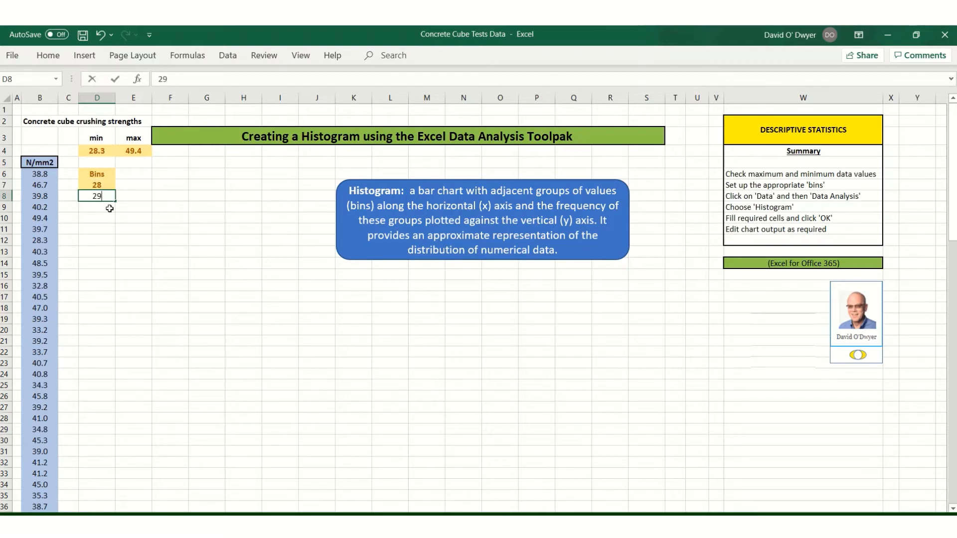
pyautogui.click(110, 208)
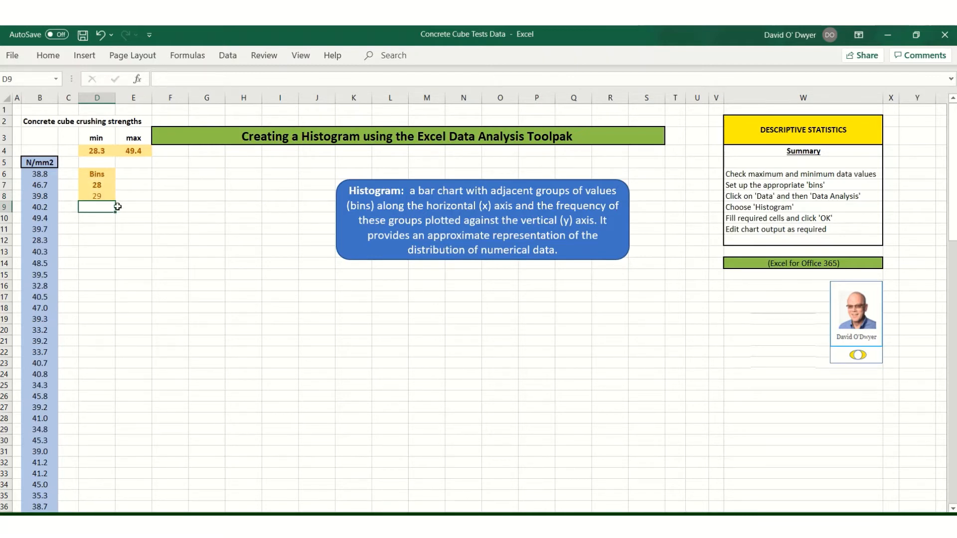
pyautogui.moveTo(94, 185); pyautogui.dragTo(109, 430)
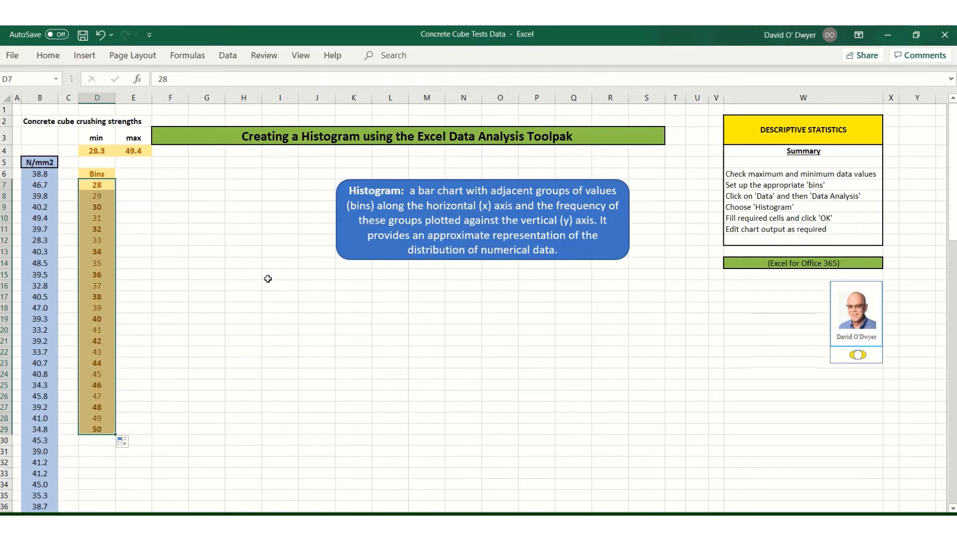
# Open the Data Analysis tool and choose the Histogram analysis
pyautogui.click(236, 288)
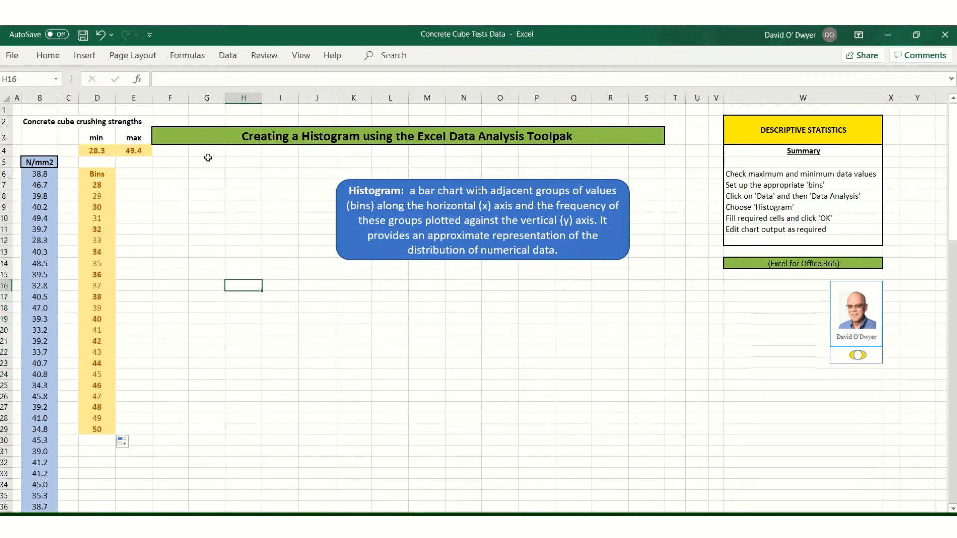
pyautogui.click(228, 55)
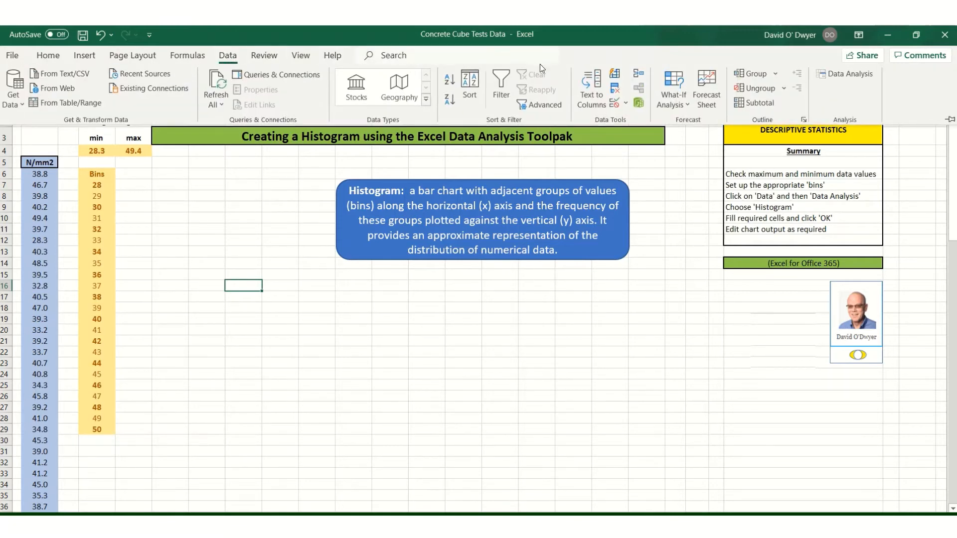
pyautogui.click(846, 74)
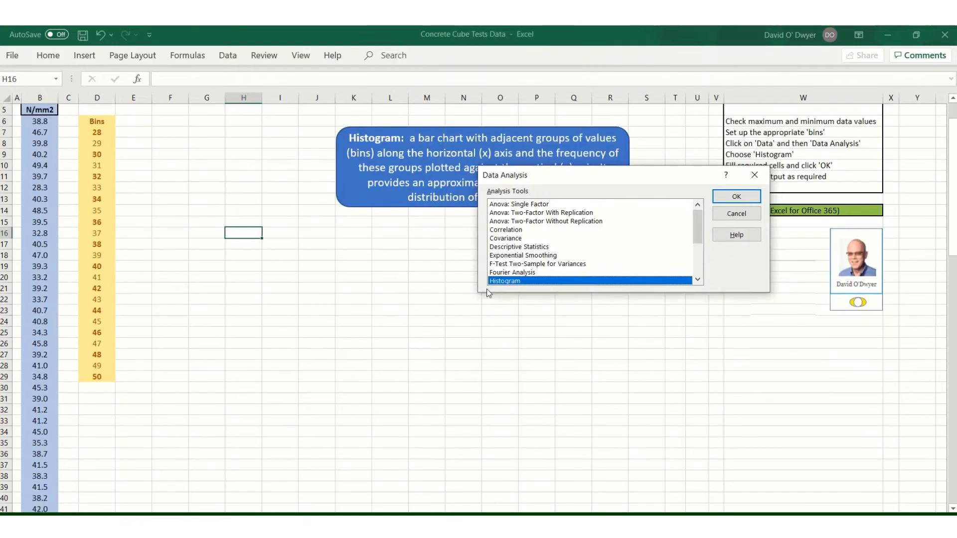
pyautogui.click(697, 279)
pyautogui.click(697, 280)
pyautogui.click(698, 280)
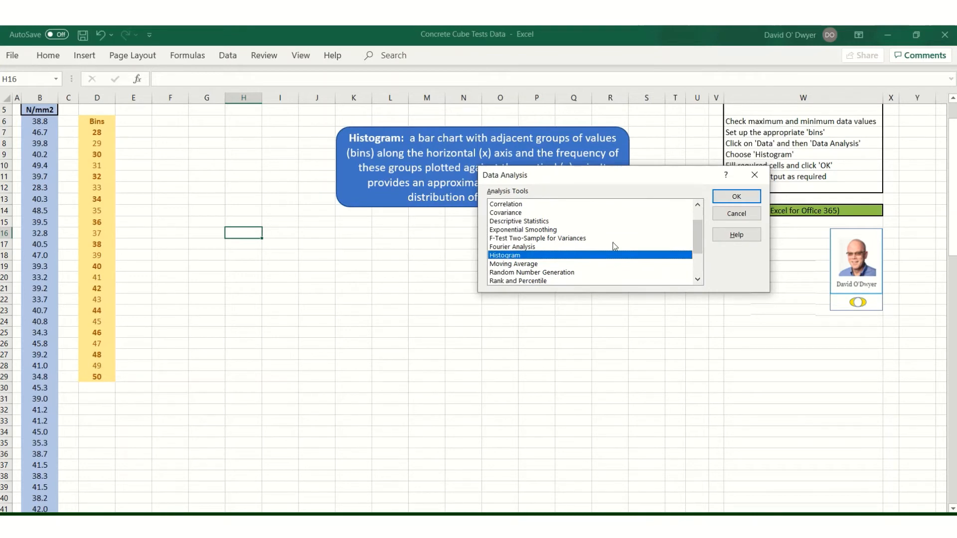
pyautogui.click(729, 199)
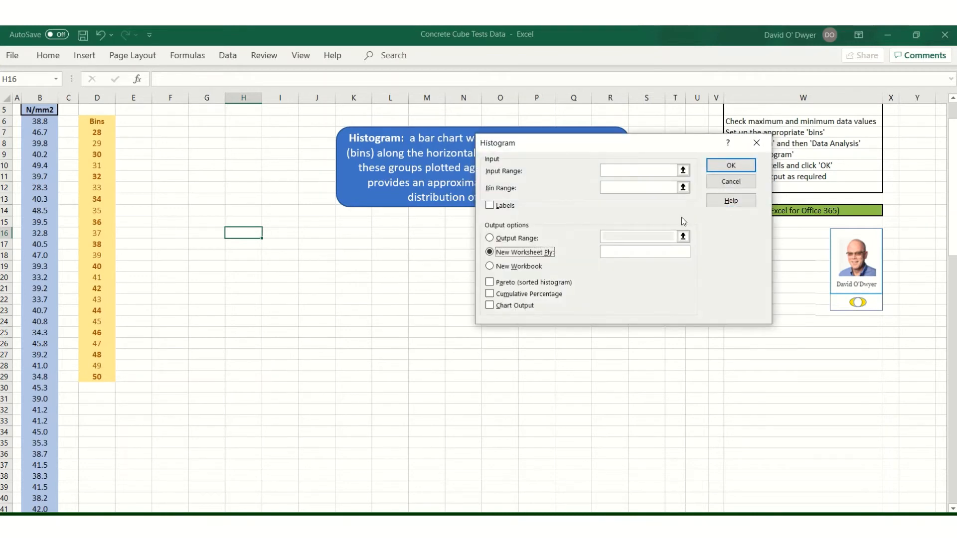
# Set the histogram input range to $B$5:$B$105, the bin range to $D$6:$D$29, and enable Labels
pyautogui.click(611, 171)
pyautogui.moveTo(43, 108); pyautogui.dragTo(52, 496)
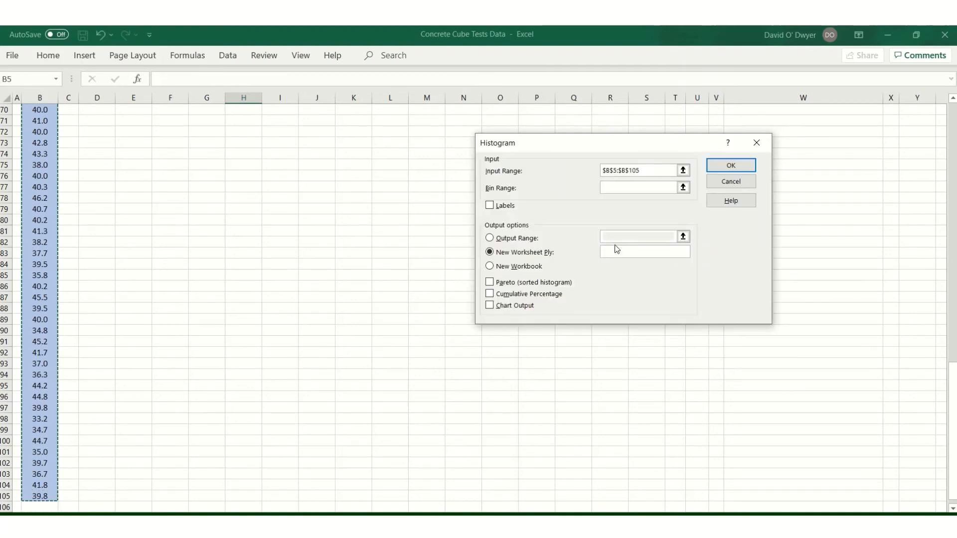
pyautogui.click(612, 185)
pyautogui.scroll(5, 289, 189)
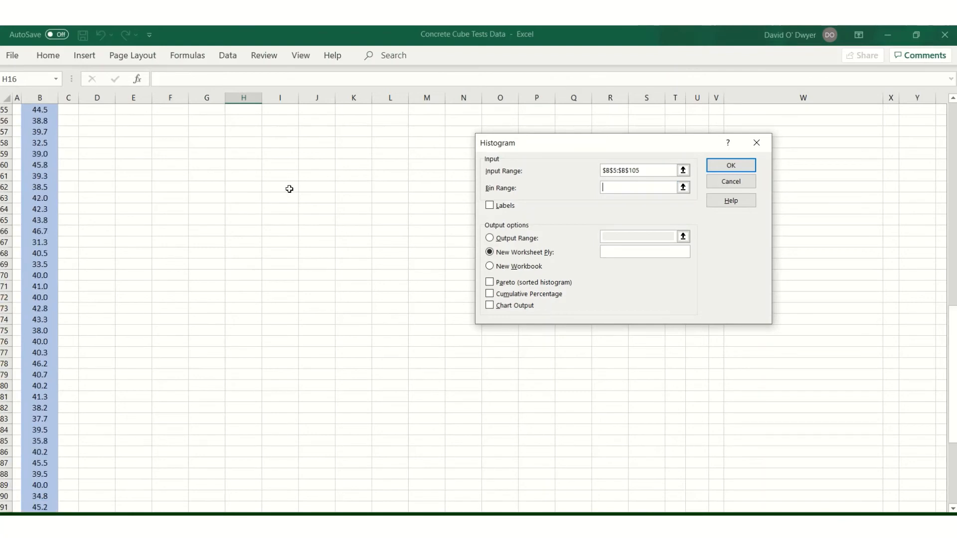
pyautogui.scroll(18, 289, 189)
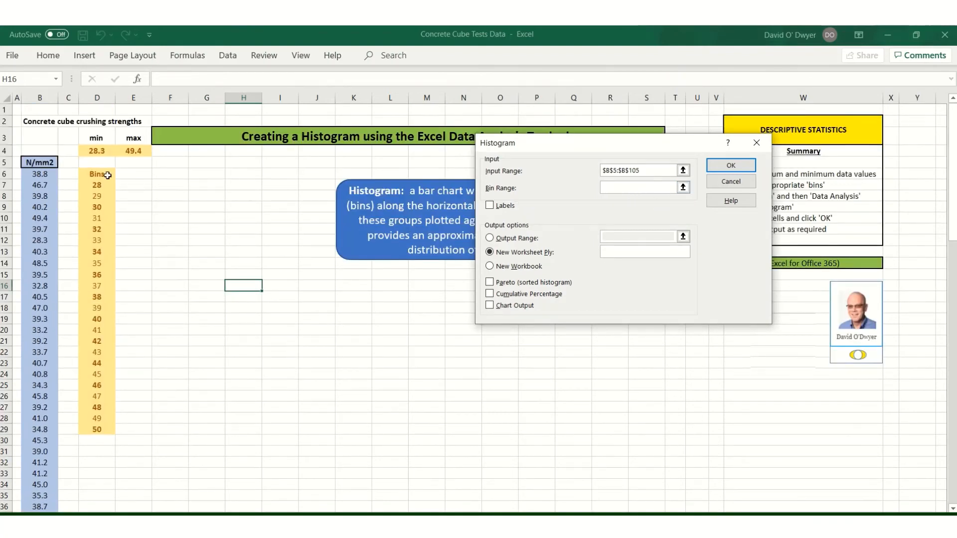
pyautogui.moveTo(102, 175); pyautogui.dragTo(92, 430)
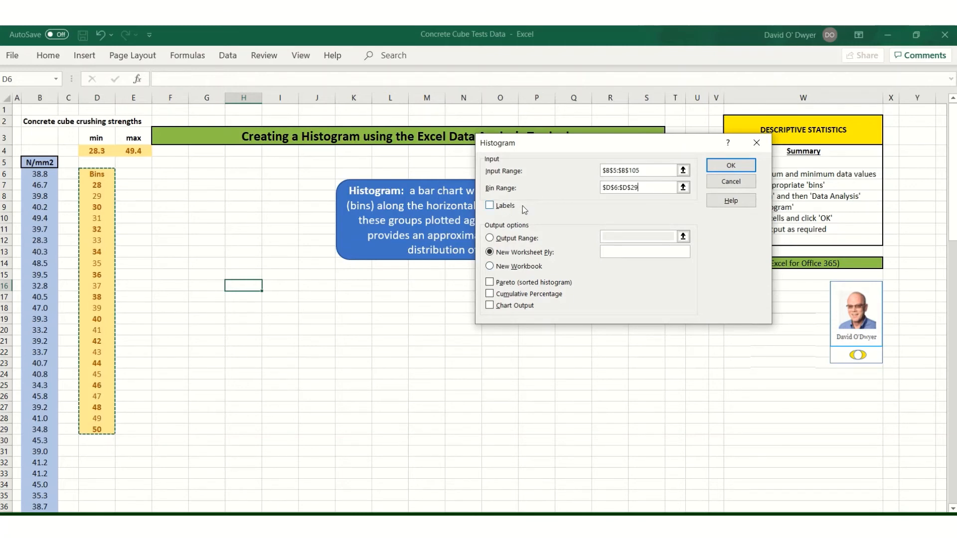
pyautogui.click(490, 207)
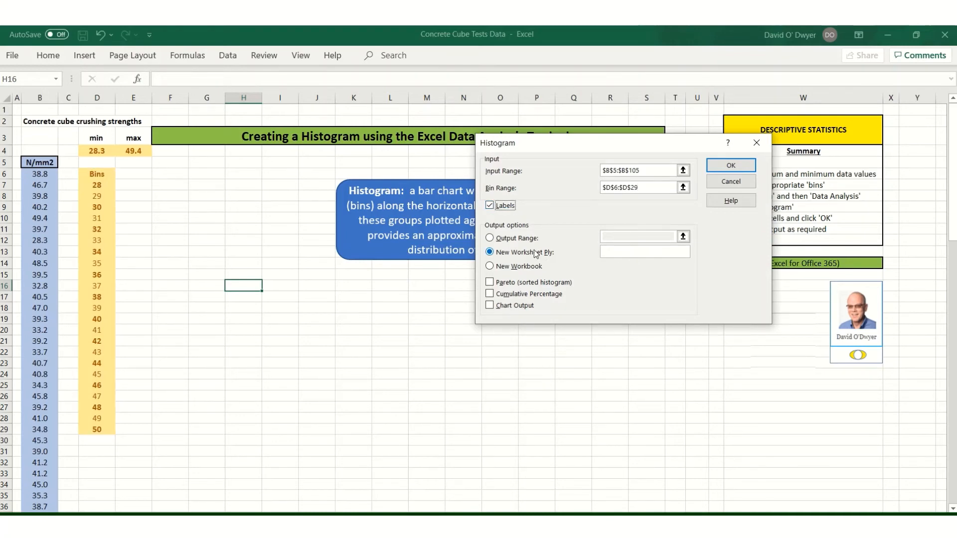
# Set the output range to cell G5, enable Chart Output, and run the histogram
pyautogui.click(490, 239)
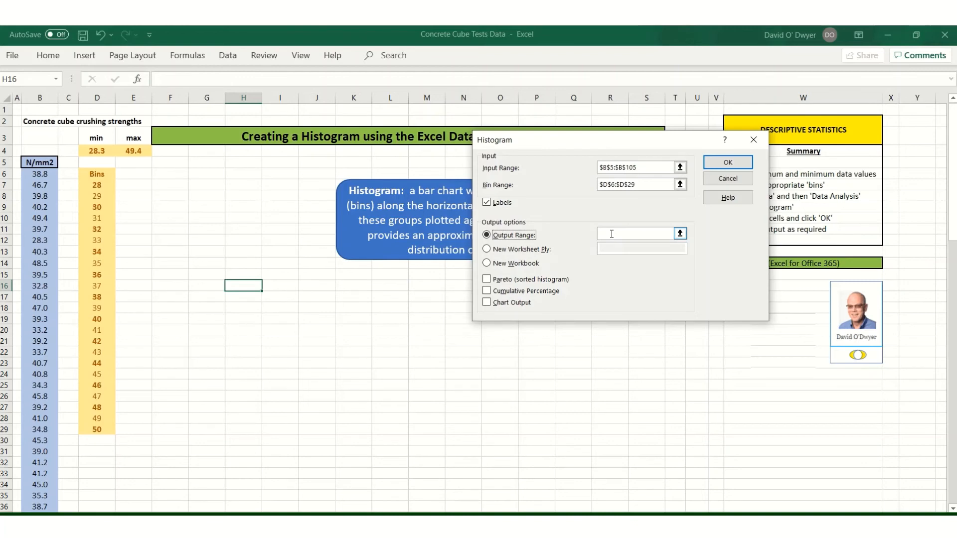
pyautogui.click(605, 234)
pyautogui.click(200, 164)
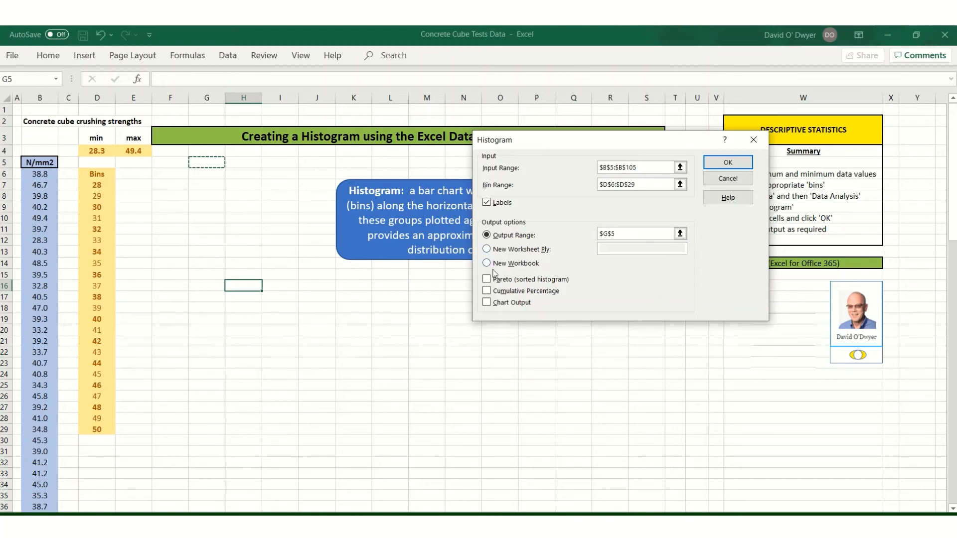
pyautogui.click(487, 303)
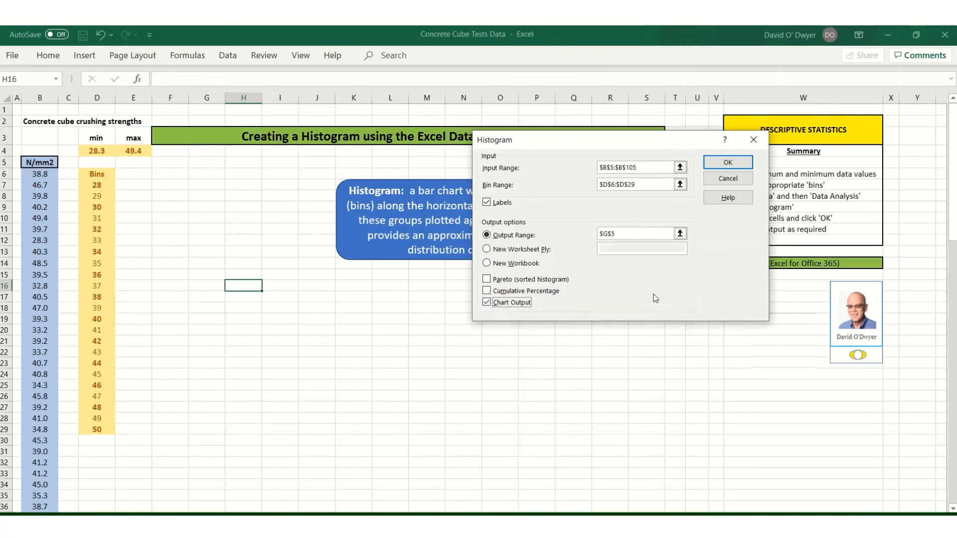
pyautogui.click(721, 168)
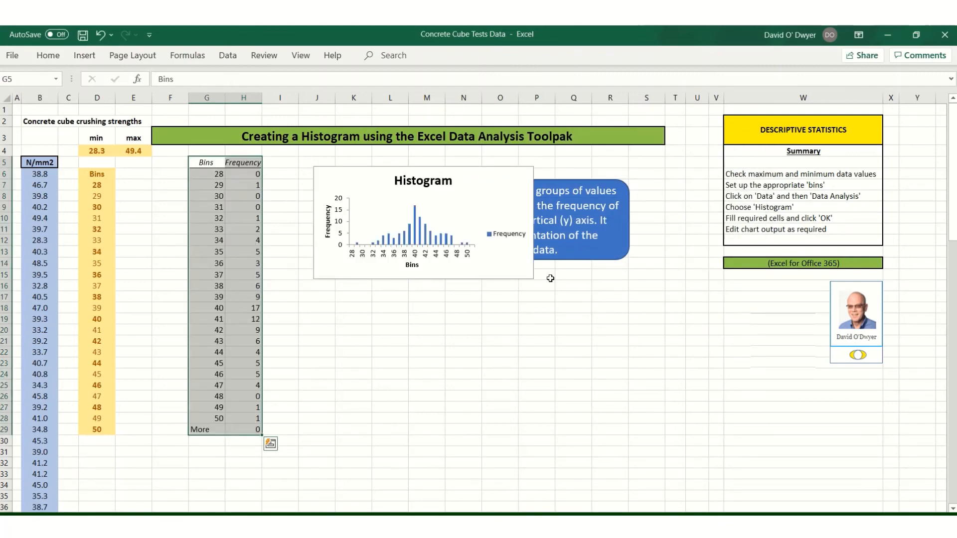
# Enlarge the histogram chart so it spans roughly columns I to U and rows 3 to 30
pyautogui.click(510, 268)
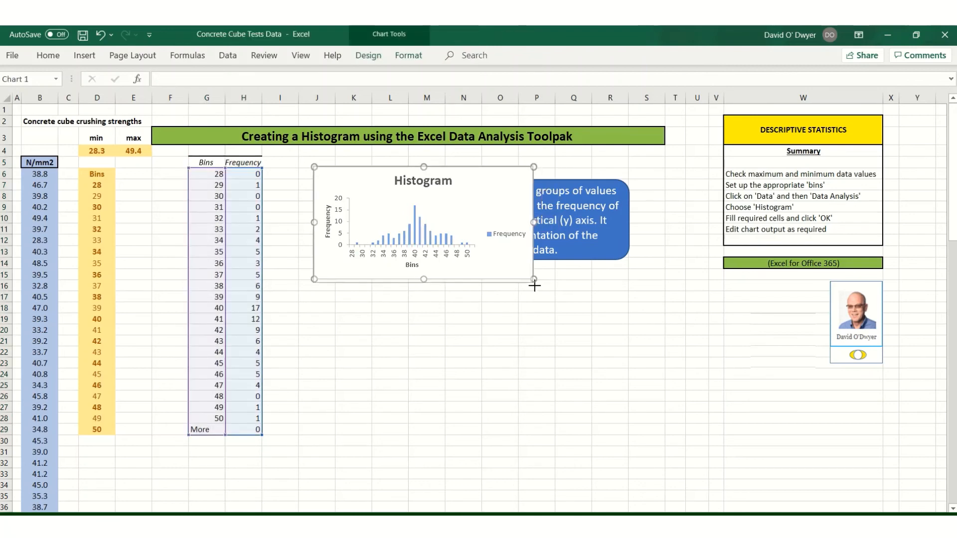
pyautogui.moveTo(535, 286); pyautogui.dragTo(698, 456)
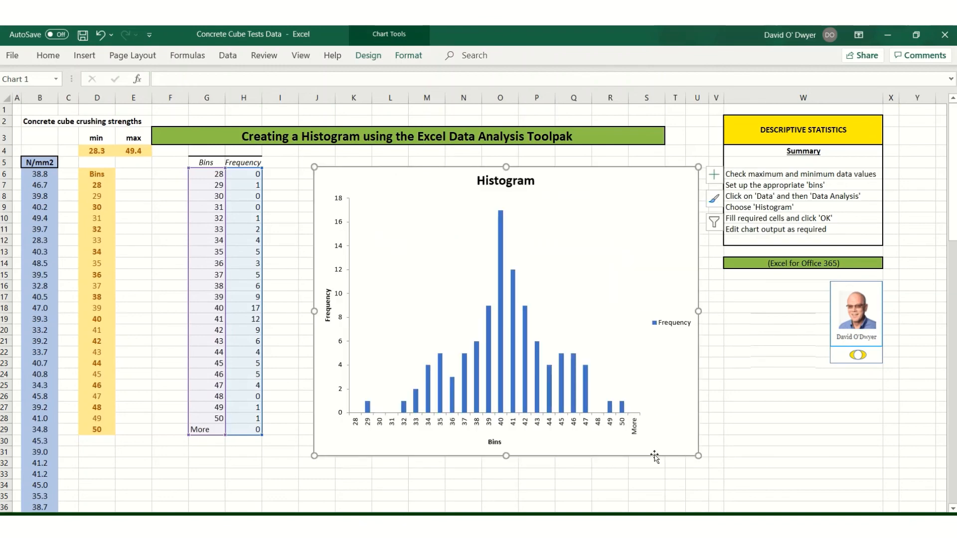
# Change the chart title to "Histogram N/mm2" and deselect the chart
pyautogui.click(530, 184)
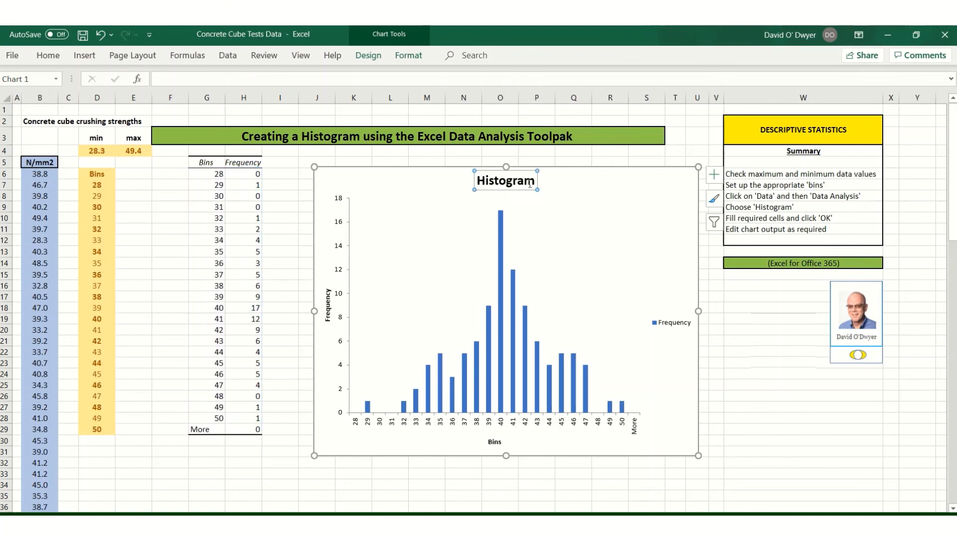
pyautogui.click(532, 181)
pyautogui.write('N/mm')
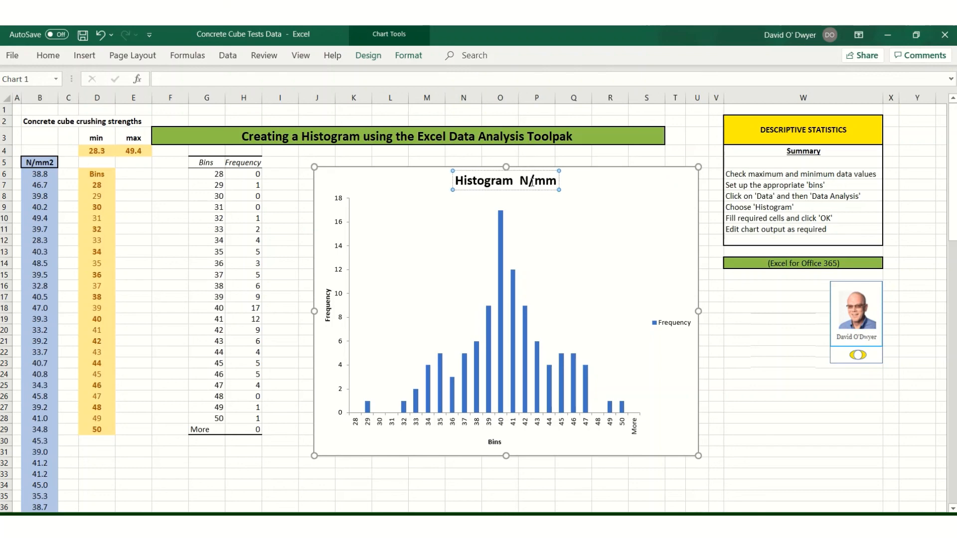
pyautogui.write('2')
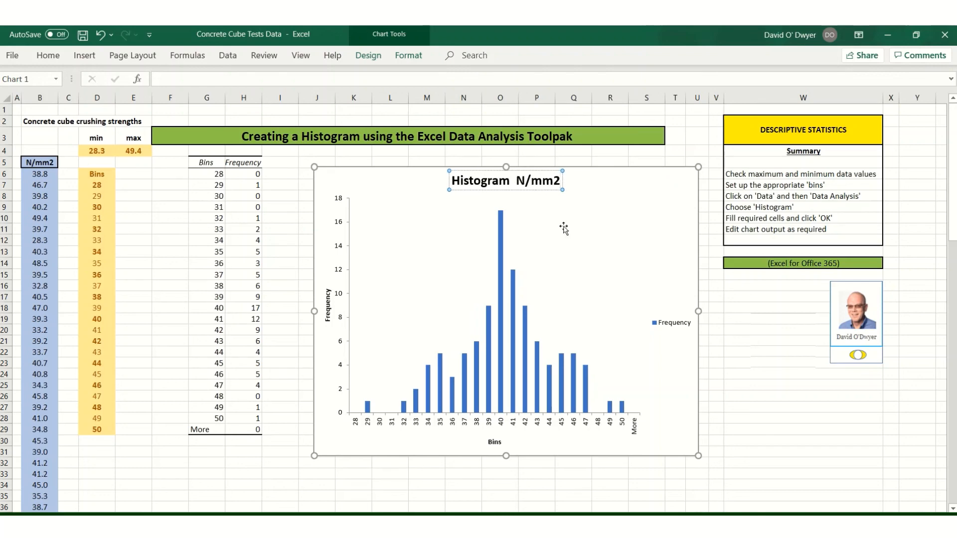
pyautogui.click(711, 296)
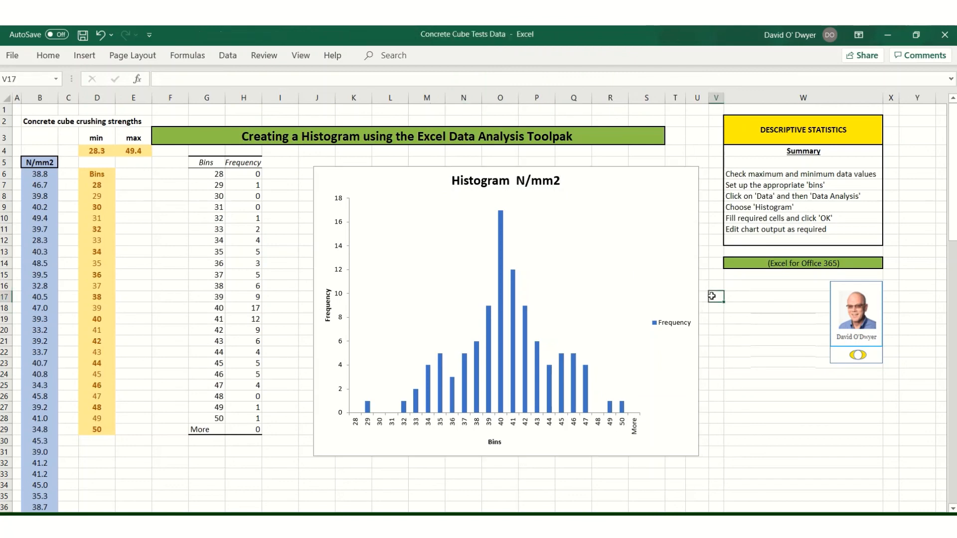